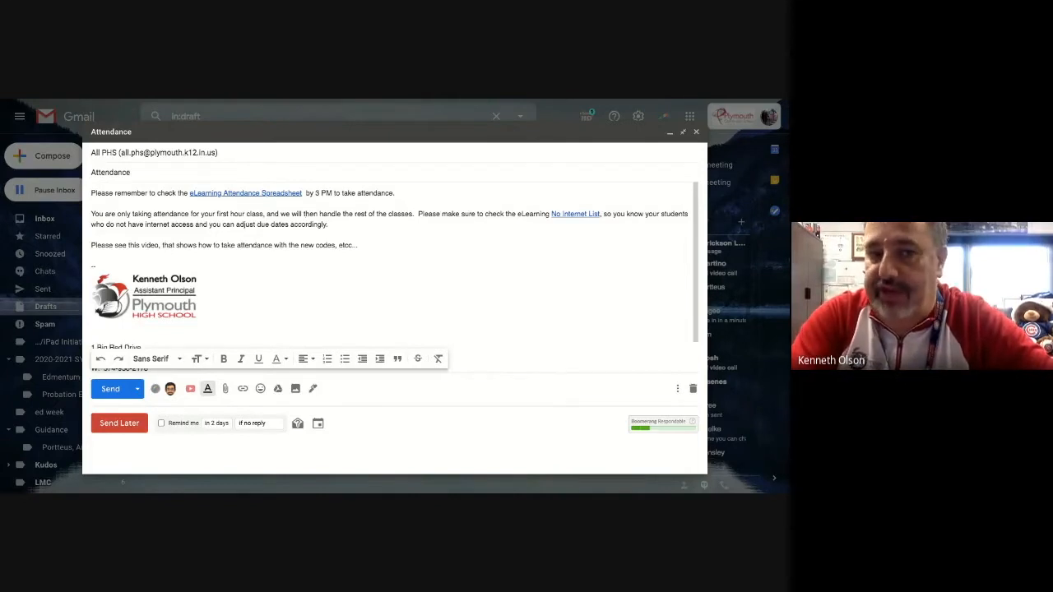
# Open the eLearning Attendance Spreadsheet linked in the draft email and show its Sorted by Teacher sheet.
pyautogui.click(288, 194)
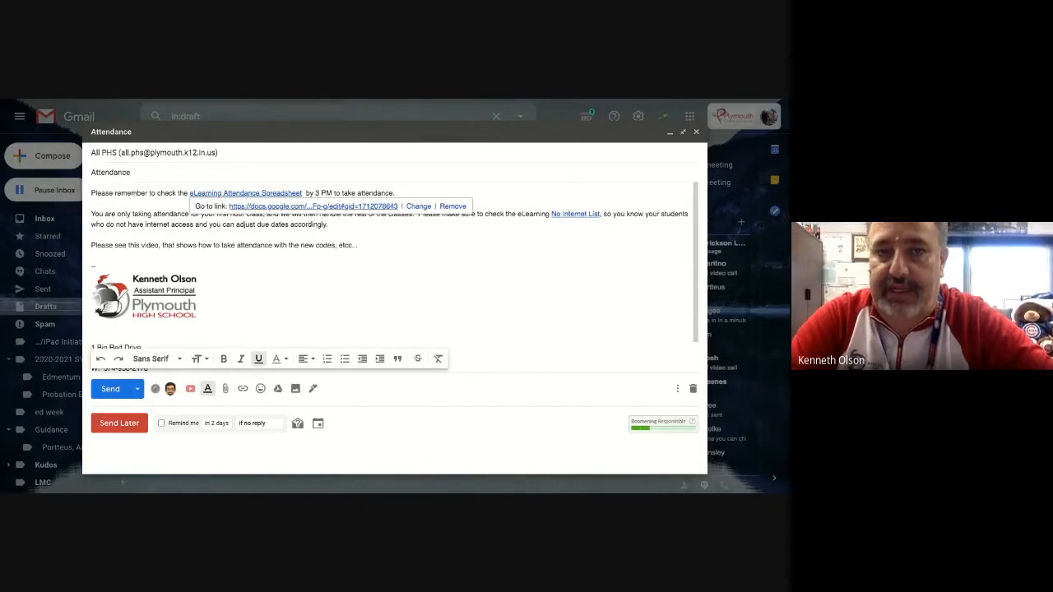
pyautogui.click(313, 206)
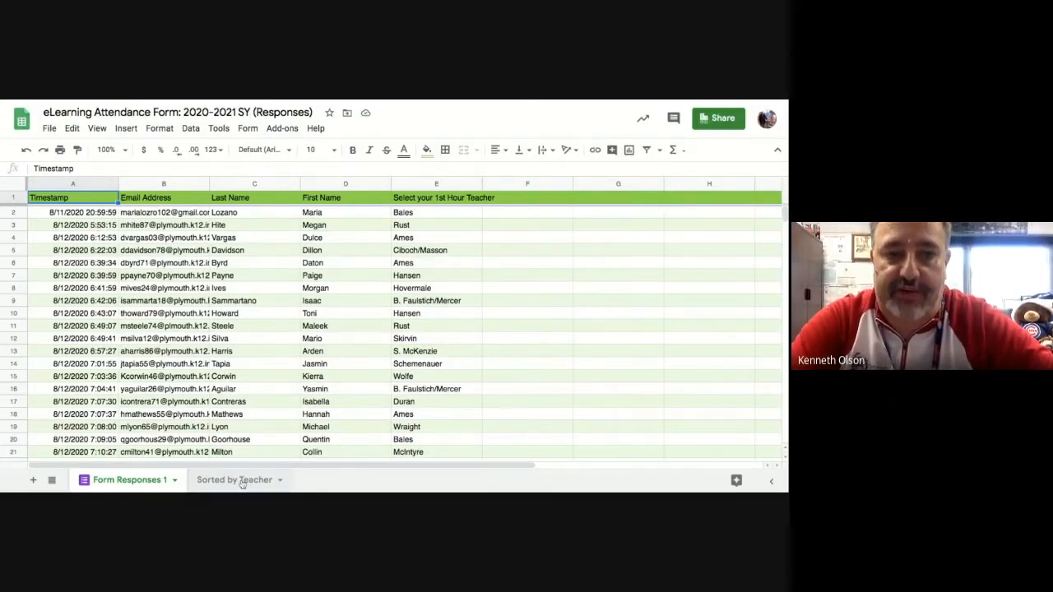
pyautogui.click(234, 479)
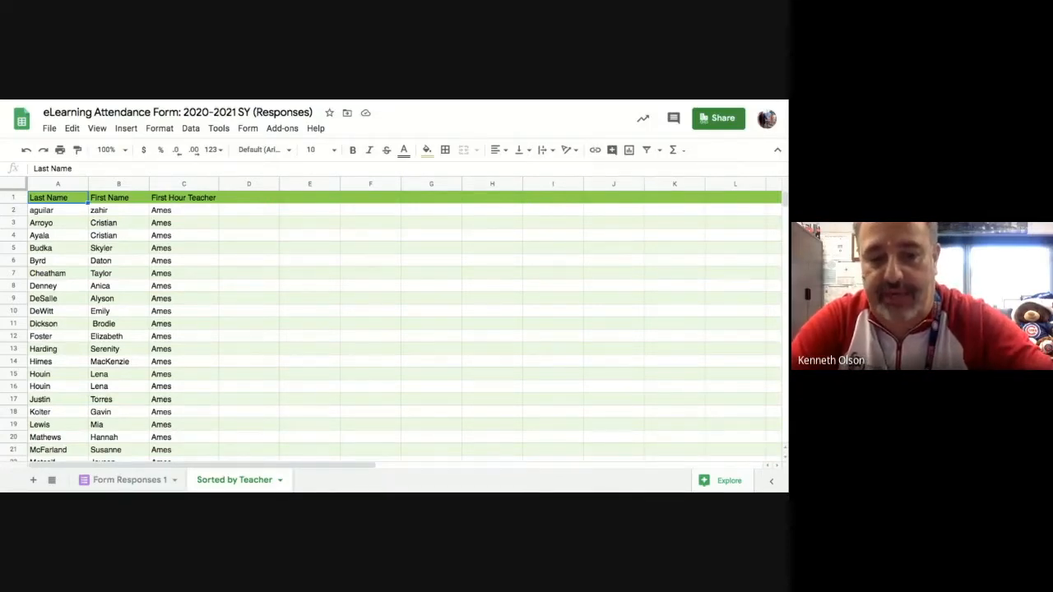
# Search the Sorted by Teacher sheet for "release" and look through the students listed under Release Teacher.
pyautogui.hotkey('ctrl', 'f')
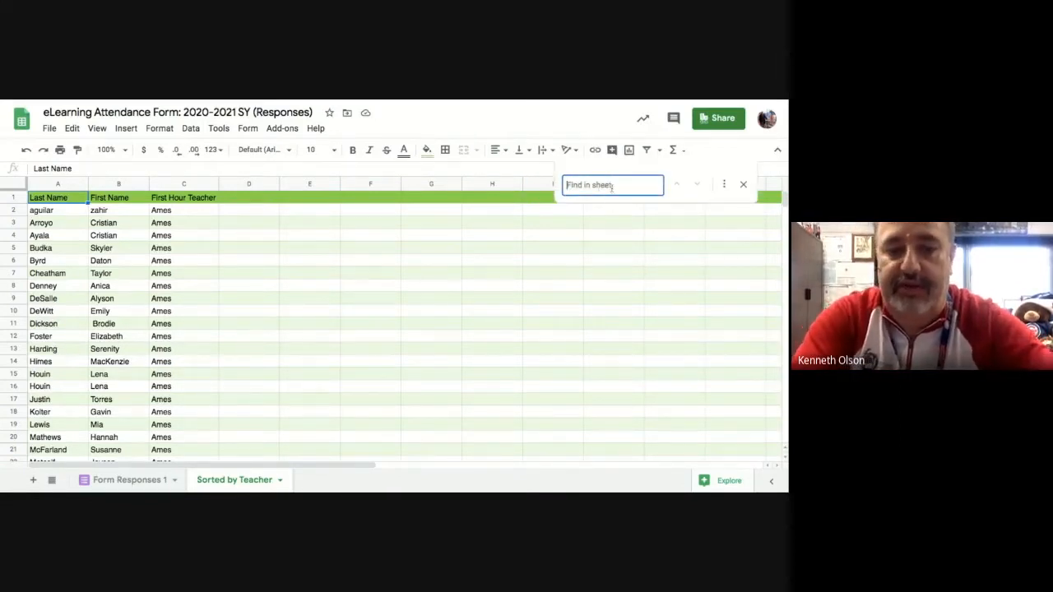
pyautogui.write('re')
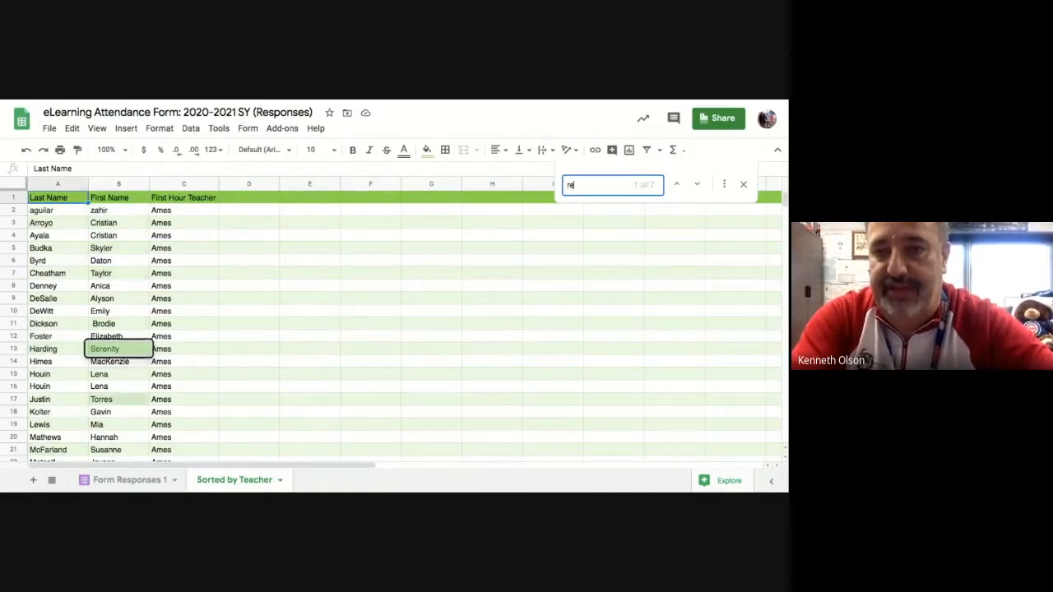
pyautogui.write('lease')
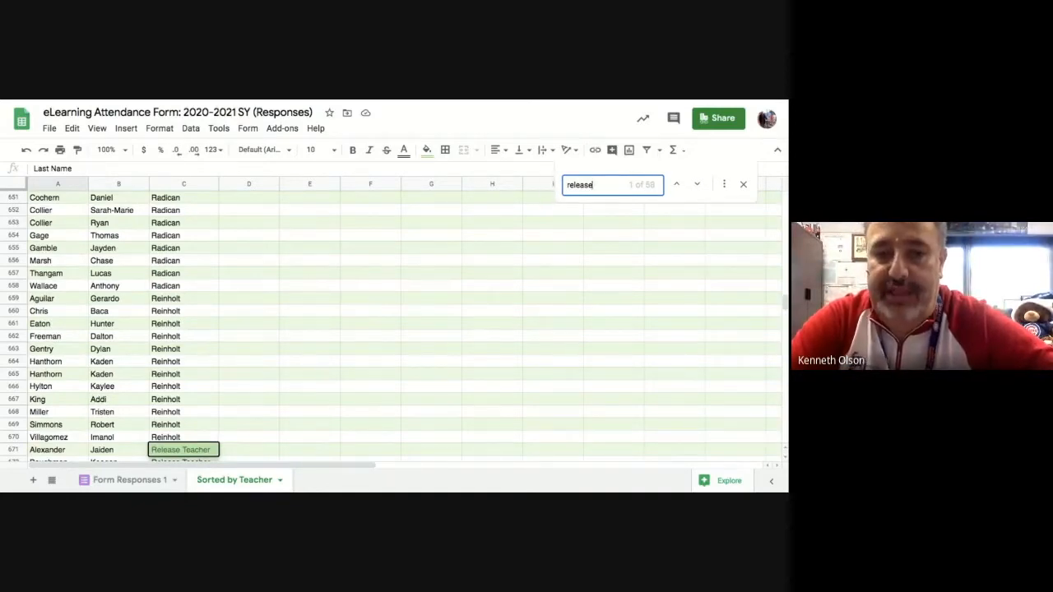
pyautogui.click(255, 425)
pyautogui.scroll(-4, 255, 425)
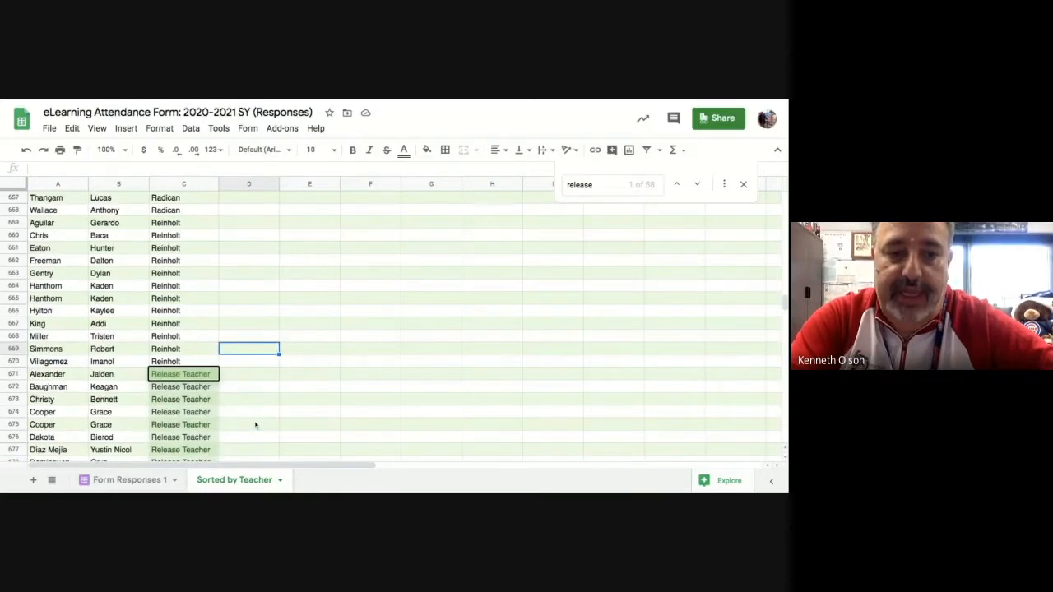
pyautogui.scroll(-1, 255, 425)
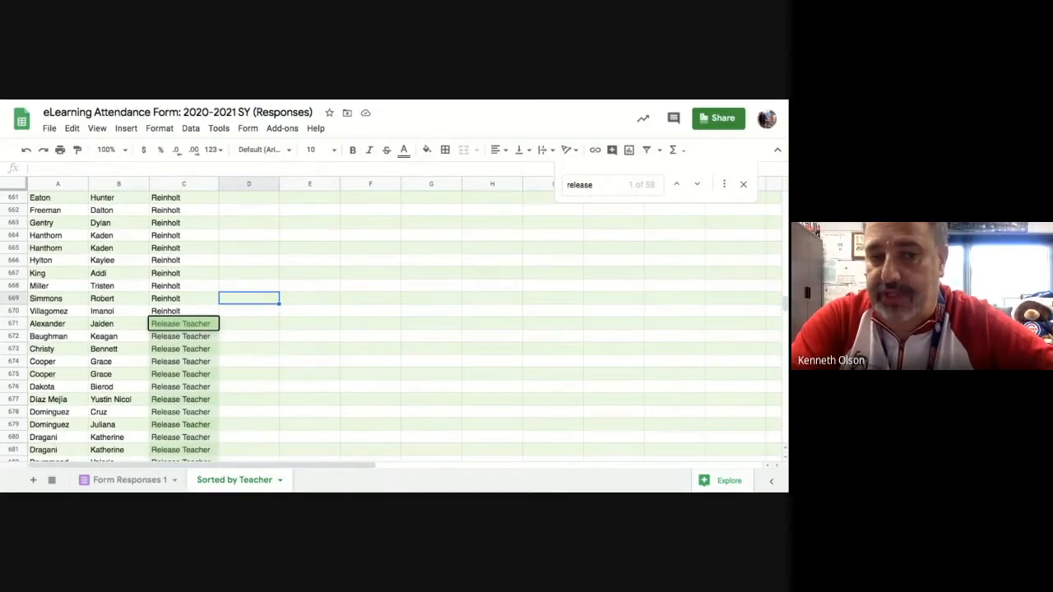
pyautogui.scroll(-5, 255, 424)
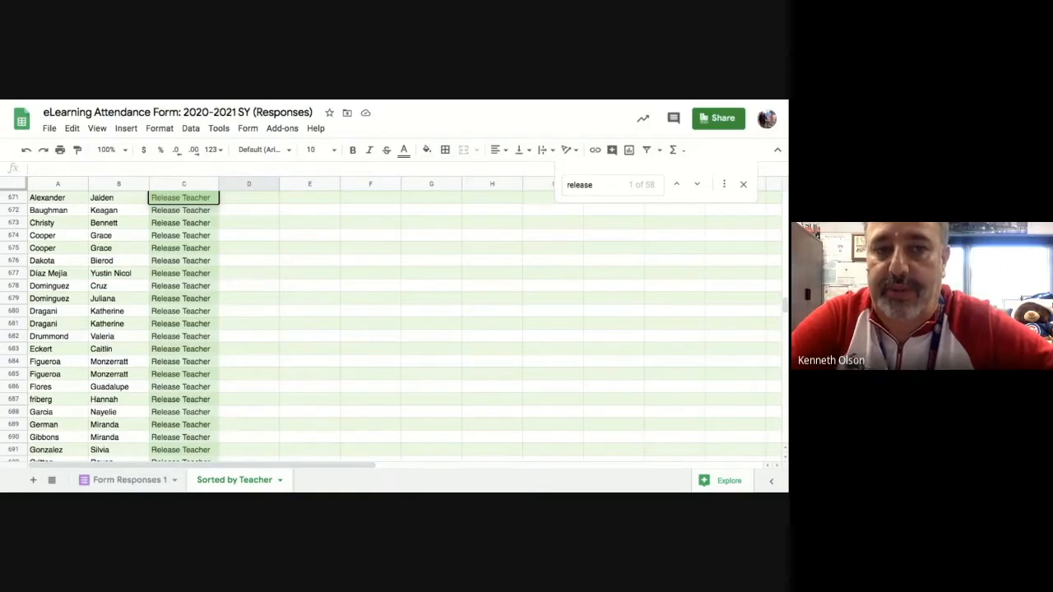
# Switch to PowerSchool SIS and open meeting attendance for On Line Study Hall 1(A-E) with multiple sections shown.
pyautogui.hotkey('ctrl', 'Tab')
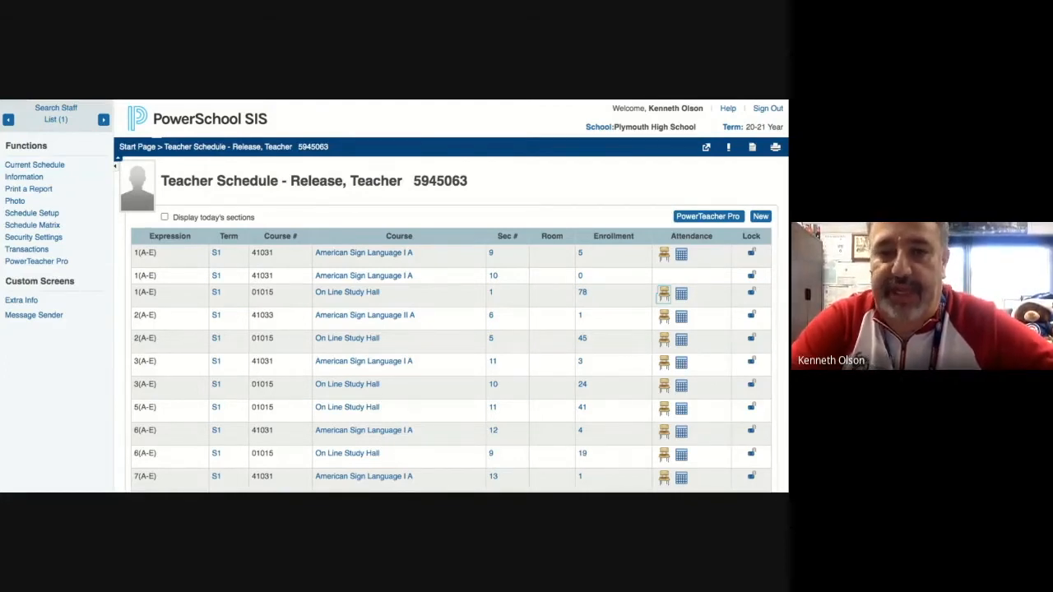
pyautogui.click(664, 294)
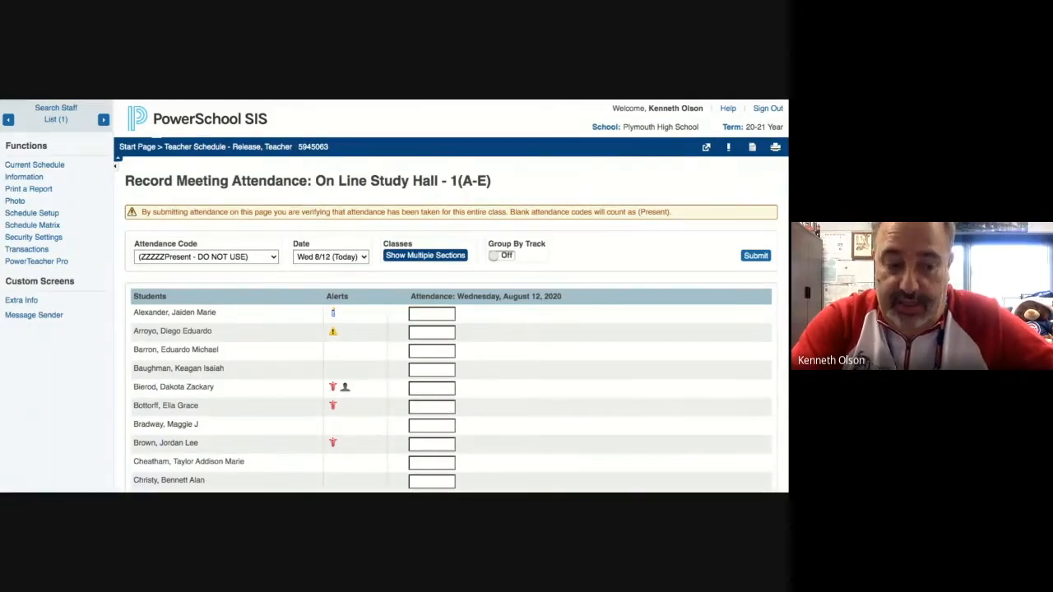
pyautogui.click(425, 256)
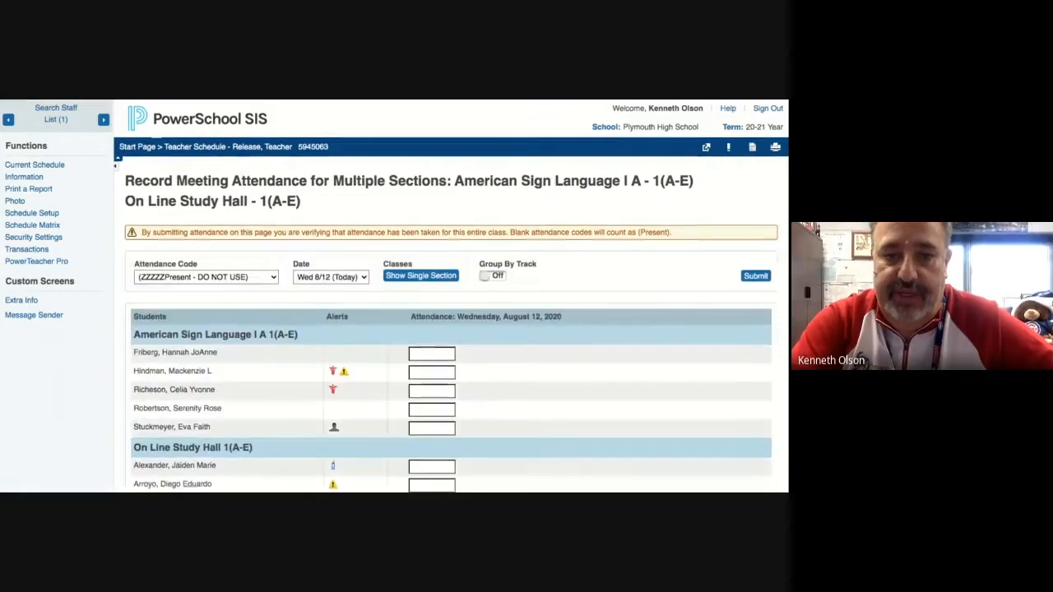
# Group the students of both first-hour sections by track on the attendance page.
pyautogui.scroll(-3, 450, 329)
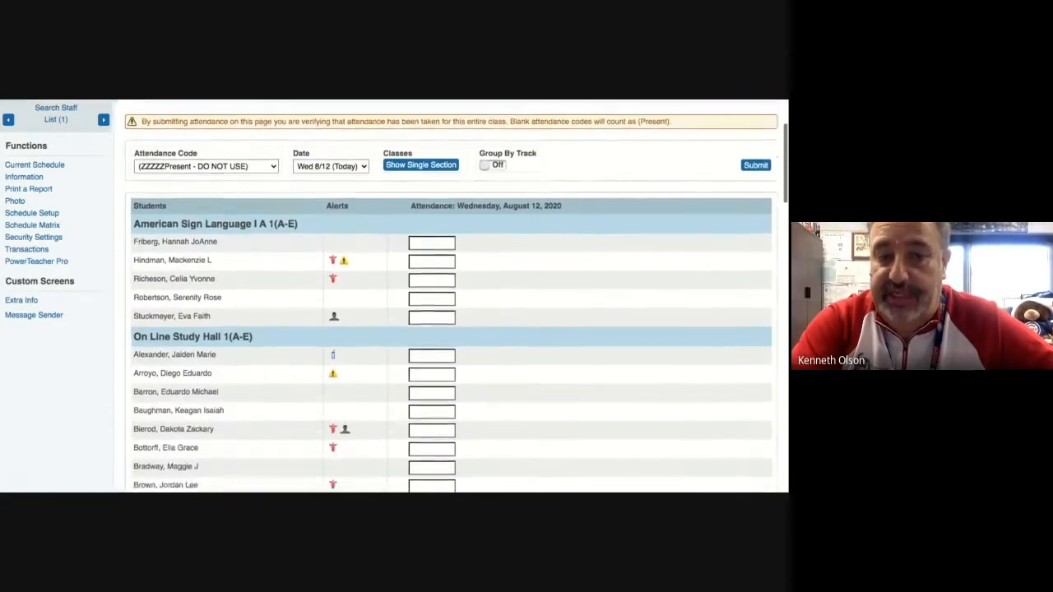
pyautogui.scroll(3, 450, 329)
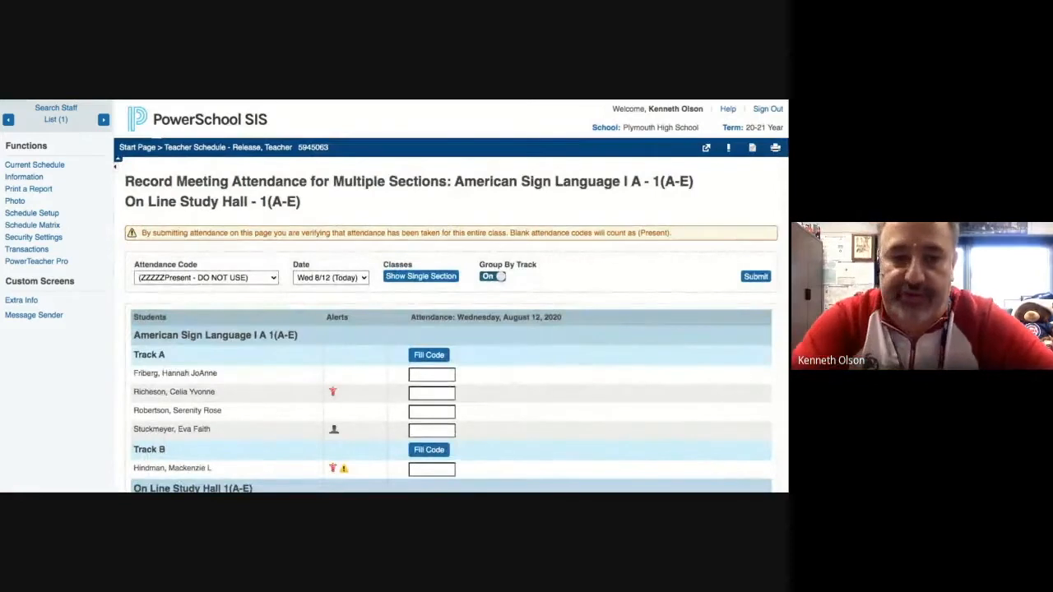
pyautogui.scroll(-1, 451, 329)
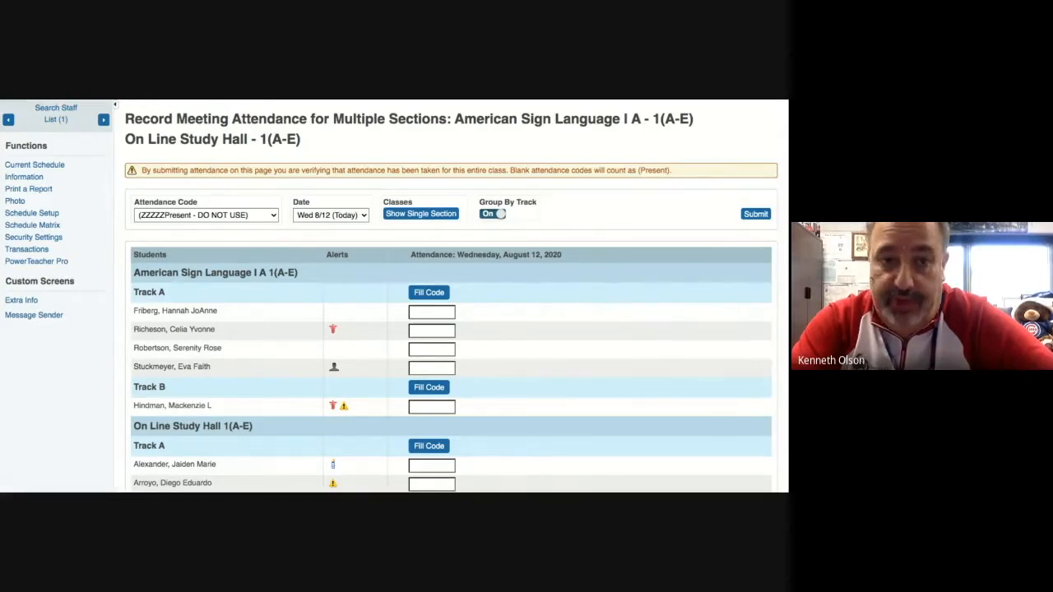
# Choose attendance code VPC (Present-Virtual COVID) and fill it in for Tracks A and B of American Sign Language I A.
pyautogui.click(206, 214)
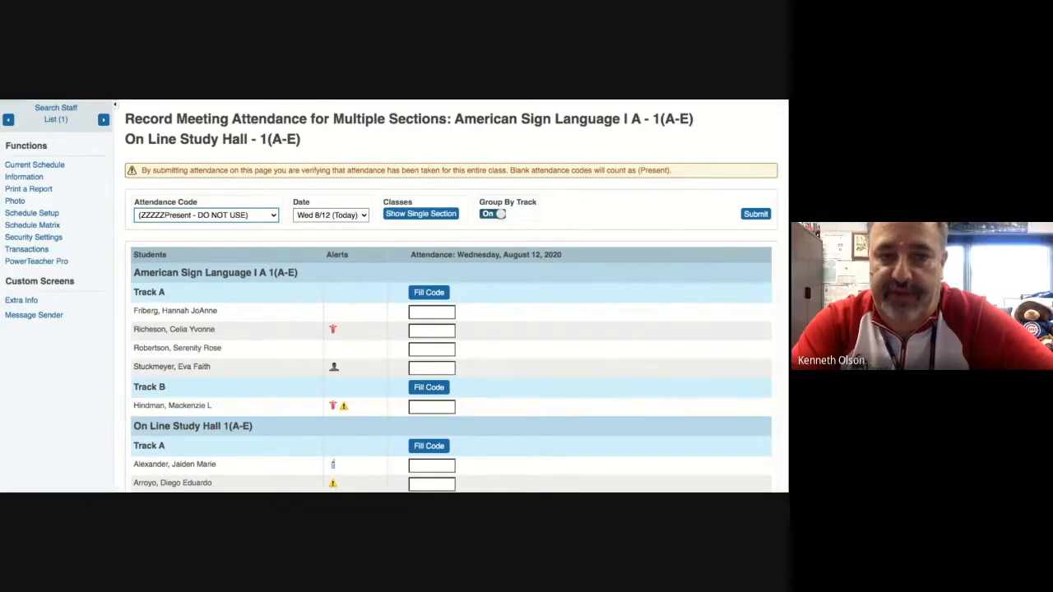
pyautogui.press('v')
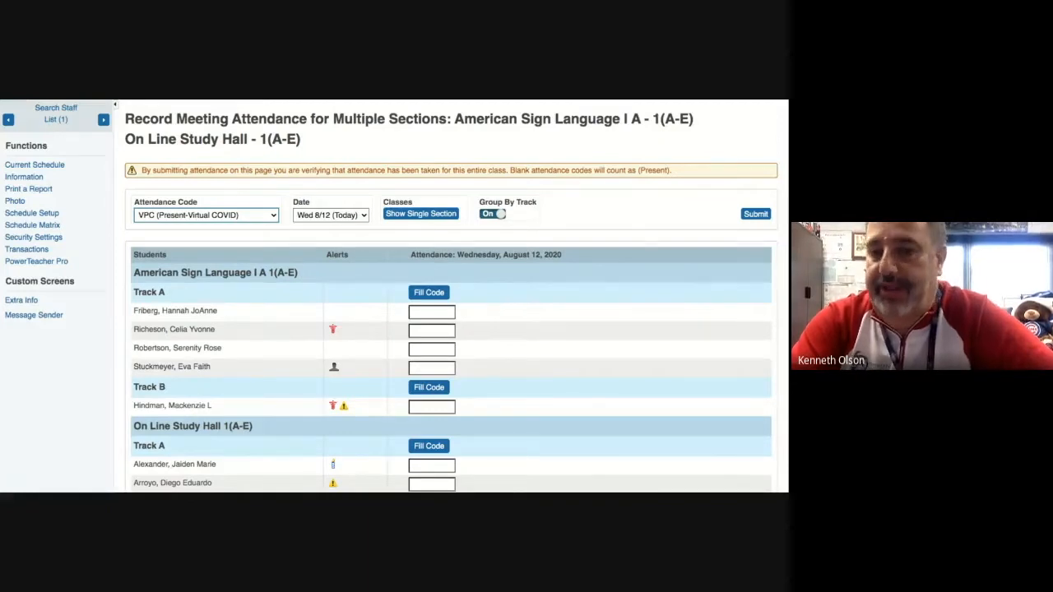
pyautogui.click(429, 292)
pyautogui.click(428, 387)
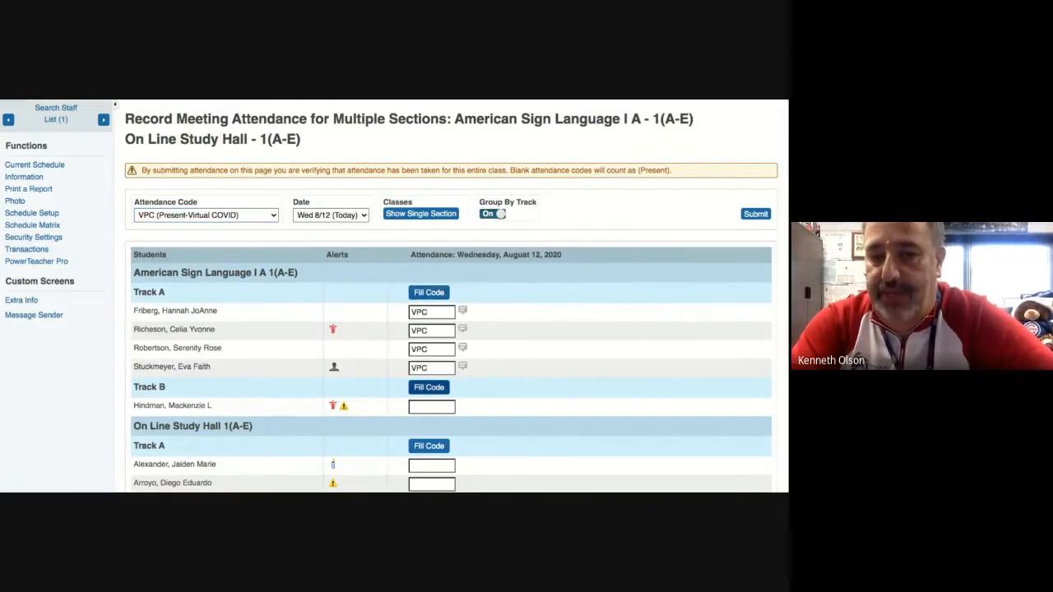
# Fill the VPC code for all Track A and Track B students in On Line Study Hall 1(A-E).
pyautogui.scroll(-3, 429, 346)
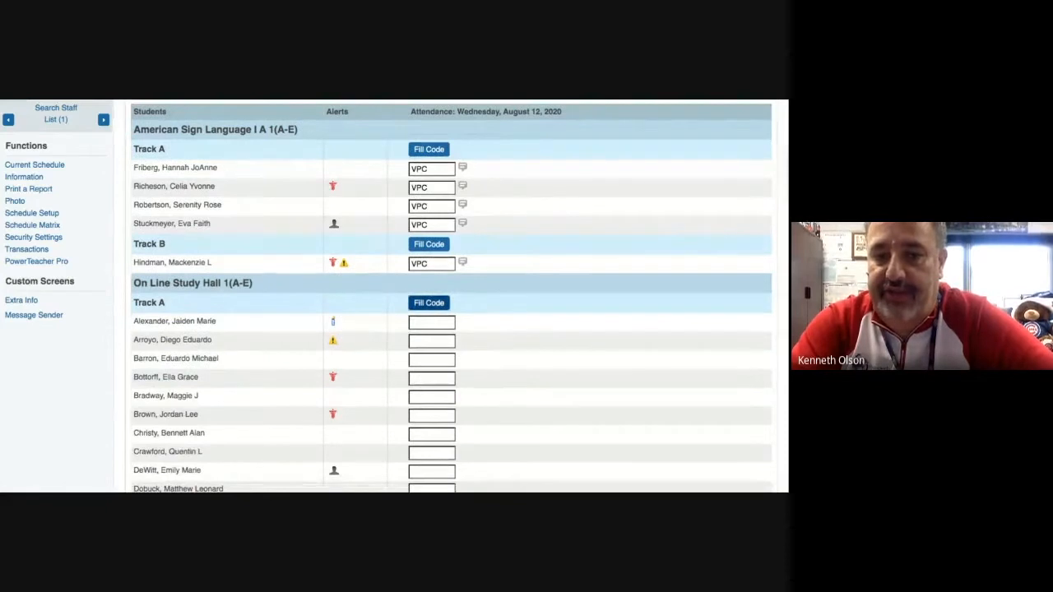
pyautogui.click(429, 303)
pyautogui.scroll(-8, 429, 303)
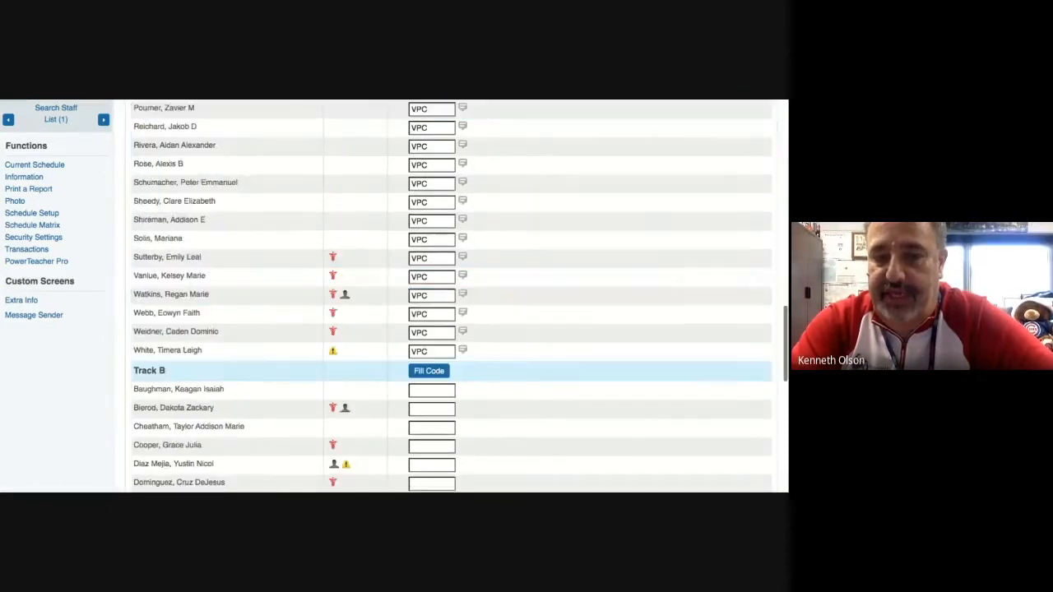
pyautogui.scroll(-2, 428, 302)
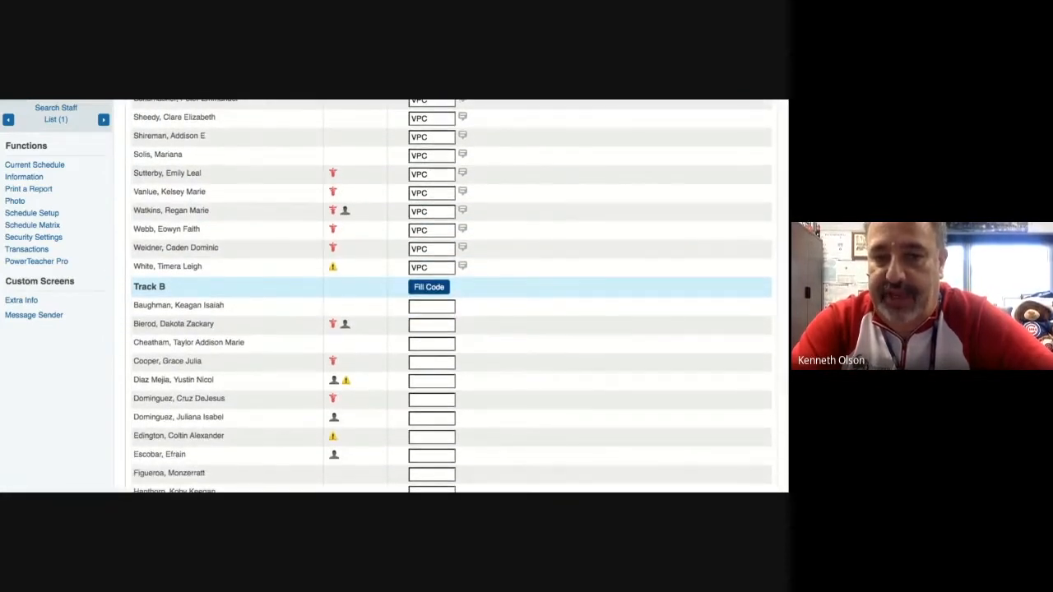
pyautogui.click(429, 287)
pyautogui.scroll(-6, 428, 286)
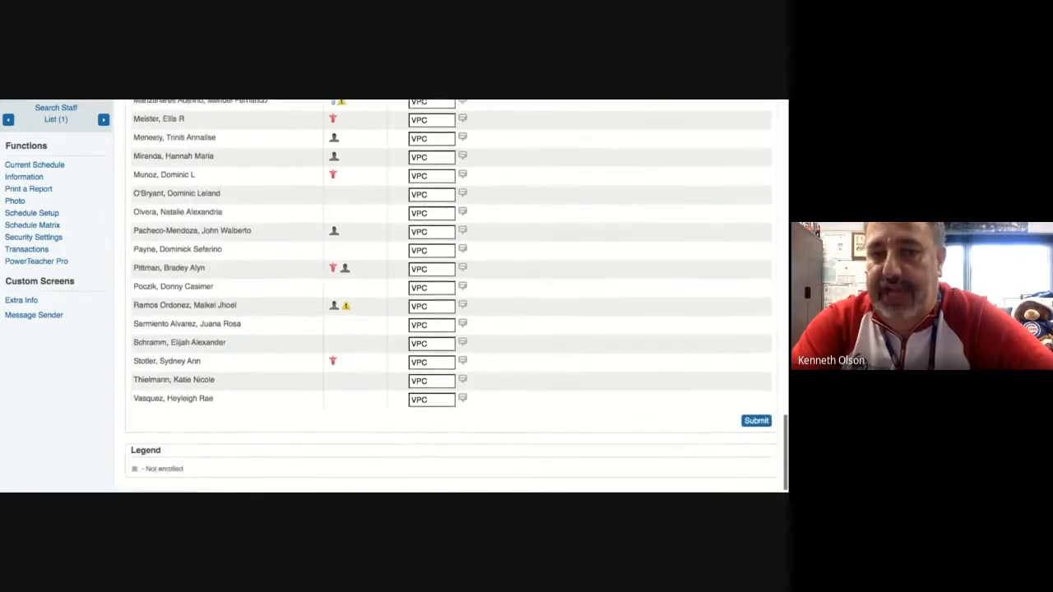
# Check the filled VPC codes across both sections and turn off grouping by track.
pyautogui.scroll(4, 428, 286)
pyautogui.scroll(15, 452, 296)
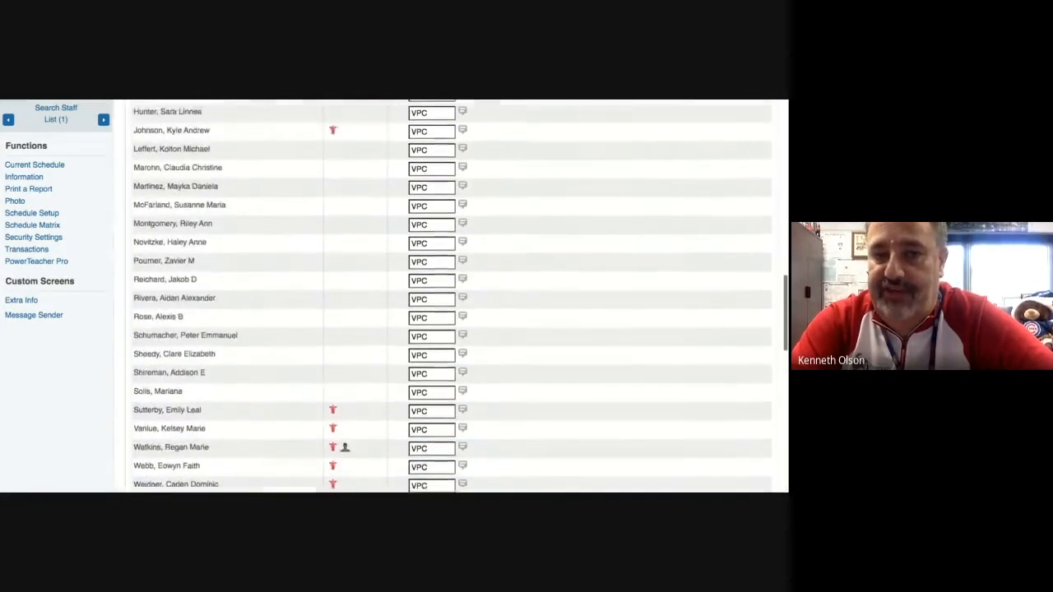
pyautogui.scroll(5, 452, 296)
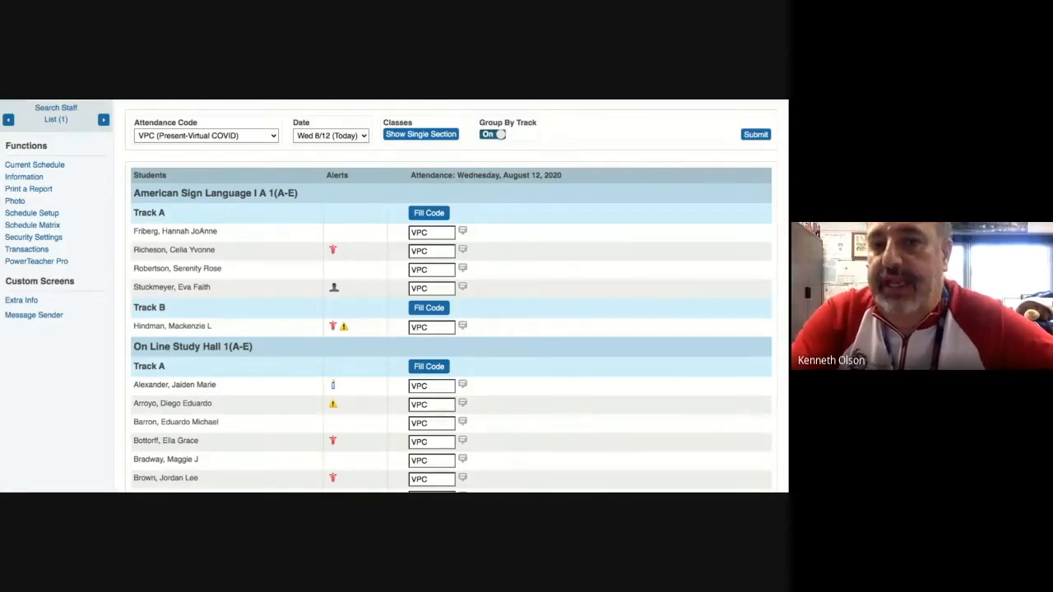
pyautogui.click(493, 134)
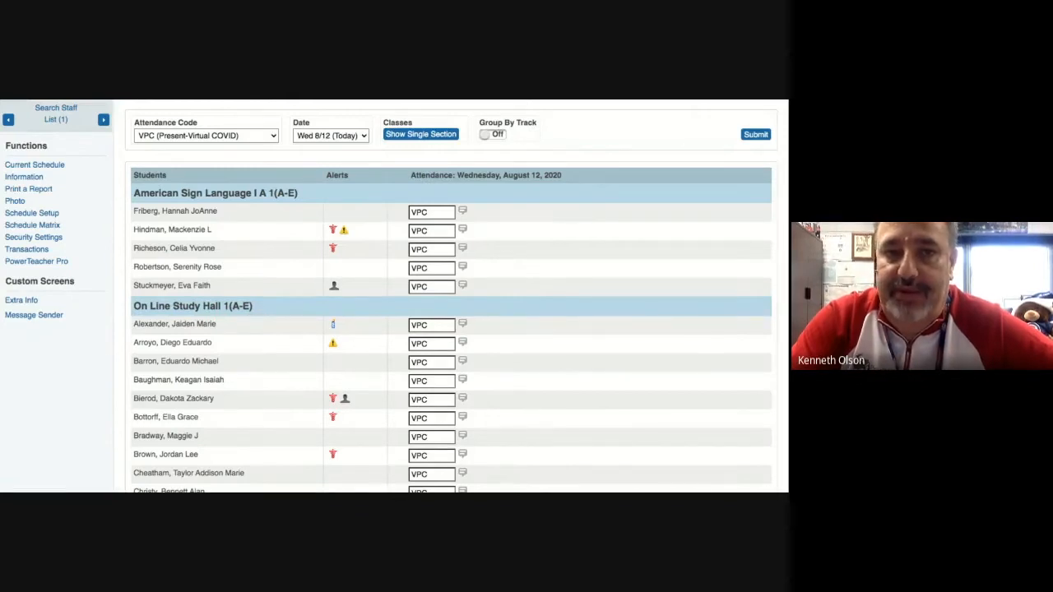
# Switch back to the attendance spreadsheet and review the Release Teacher students, repeating the search for "release".
pyautogui.hotkey('ctrl', 'Tab')
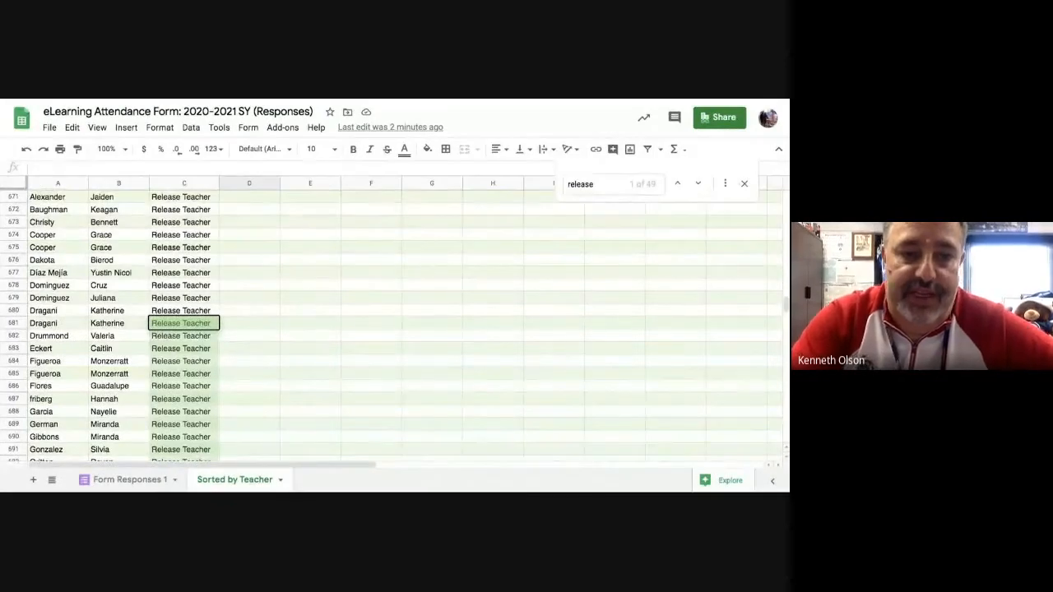
pyautogui.scroll(-2, 395, 329)
pyautogui.scroll(-1, 395, 329)
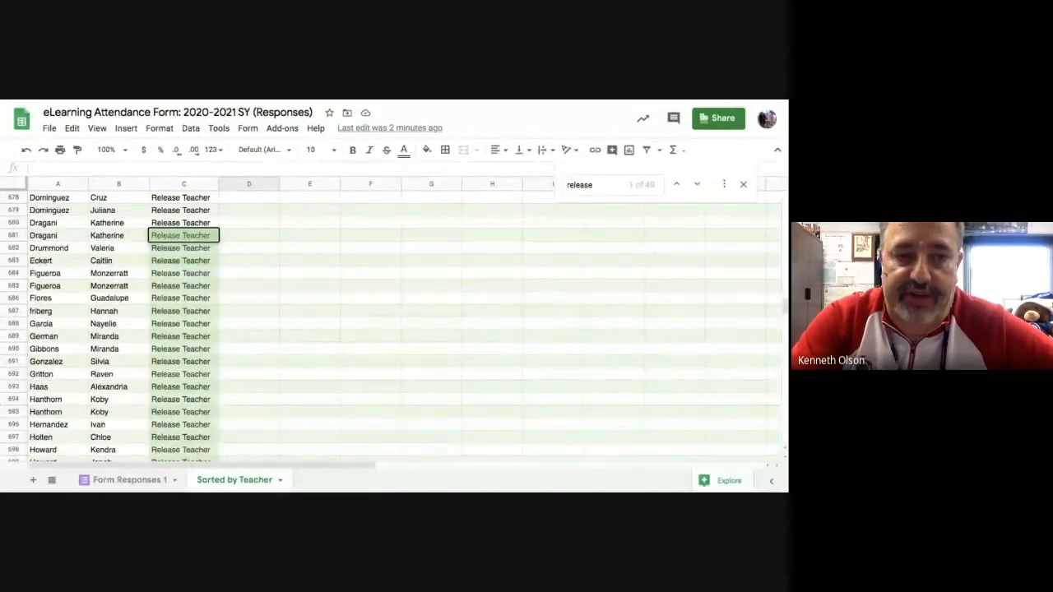
pyautogui.scroll(-2, 395, 329)
pyautogui.scroll(1, 395, 329)
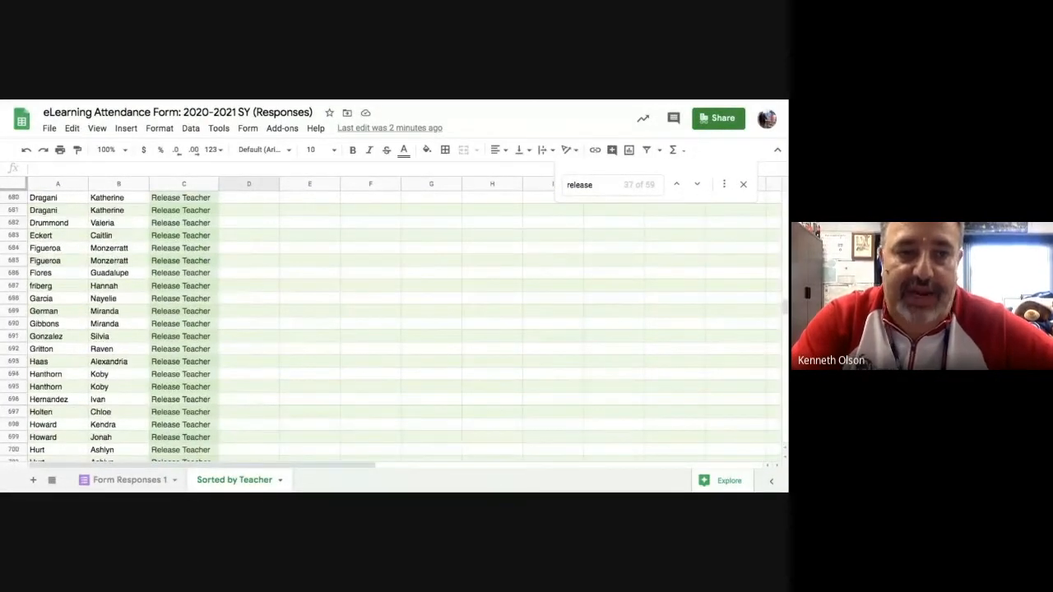
pyautogui.scroll(1, 395, 329)
pyautogui.scroll(5, 394, 329)
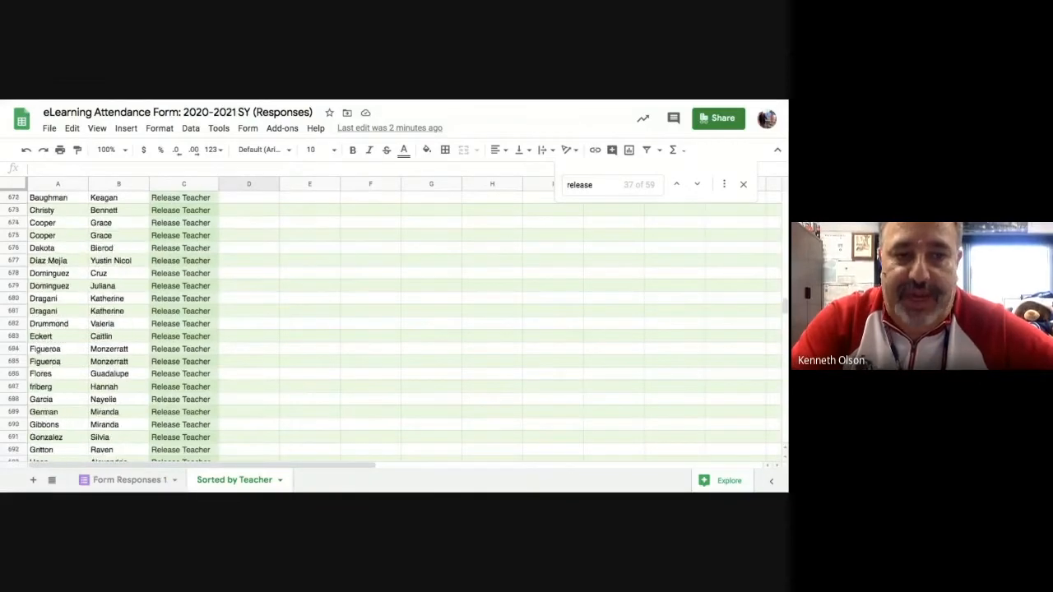
pyautogui.scroll(-1, 395, 329)
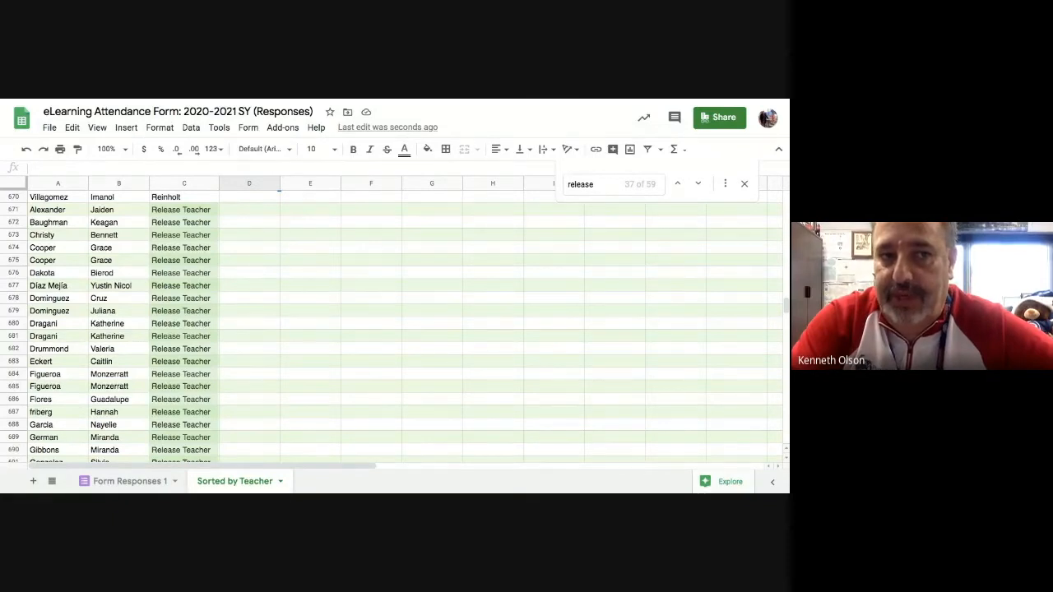
pyautogui.press('Return')
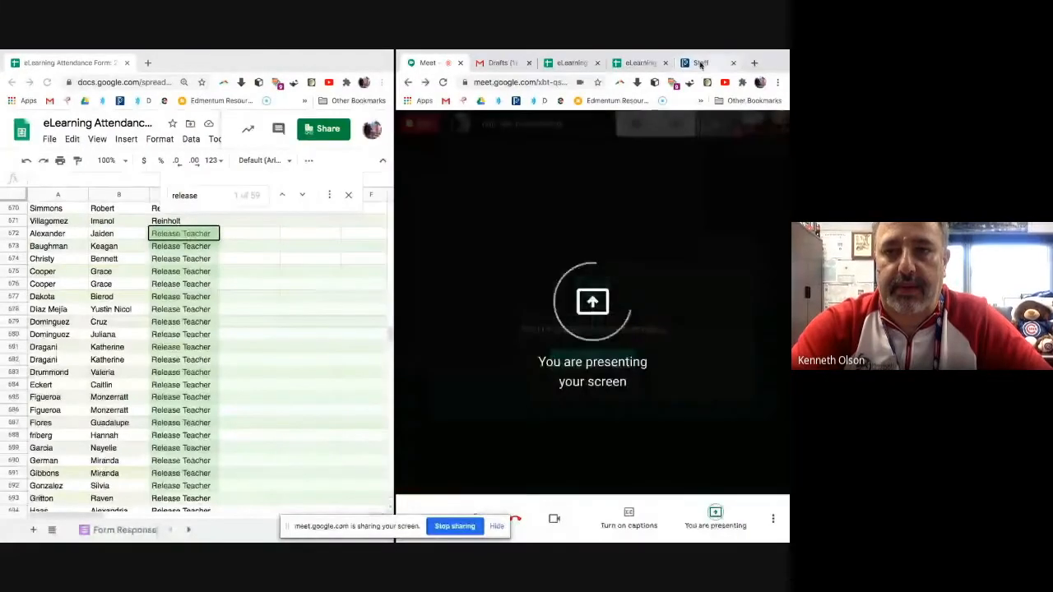
# Switch to PowerSchool and set the second and third students in On Line Study Hall 1(A-E) to UEX (AB-UNEXCUS).
pyautogui.click(702, 63)
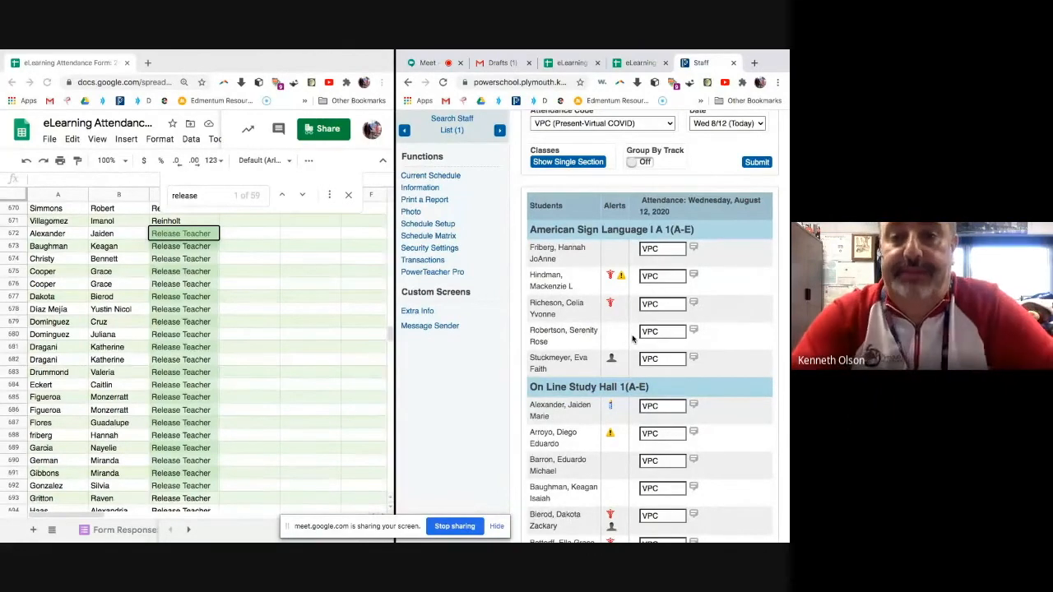
pyautogui.scroll(-3, 625, 329)
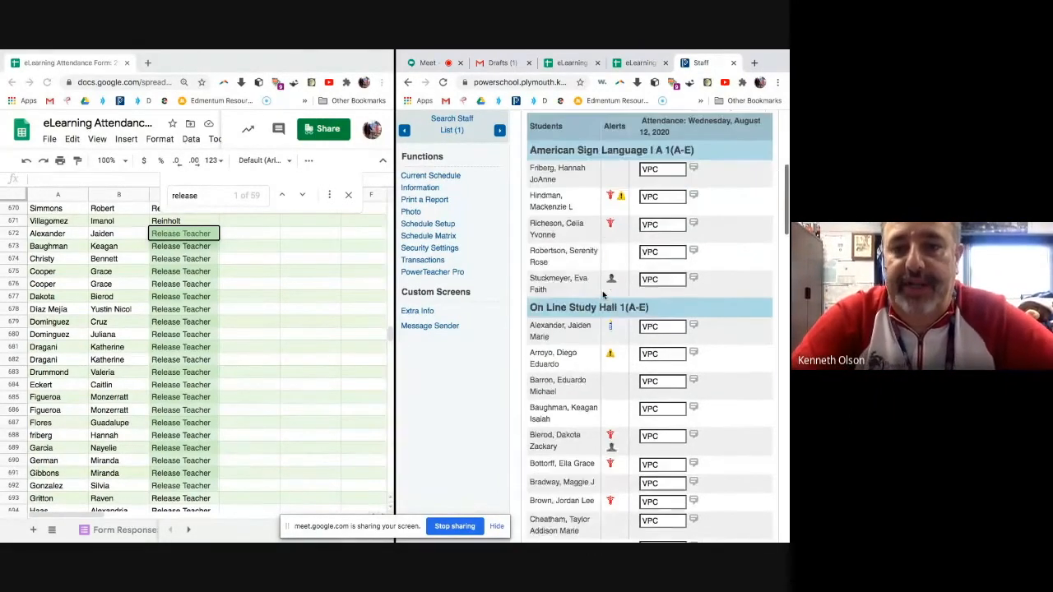
pyautogui.scroll(-1, 603, 294)
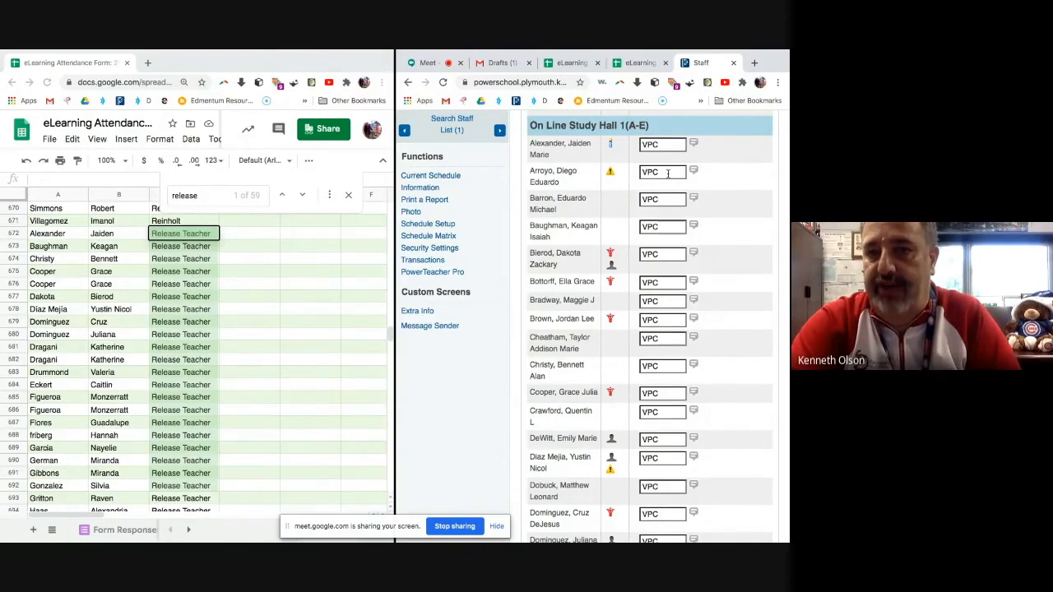
pyautogui.click(667, 173)
pyautogui.click(680, 162)
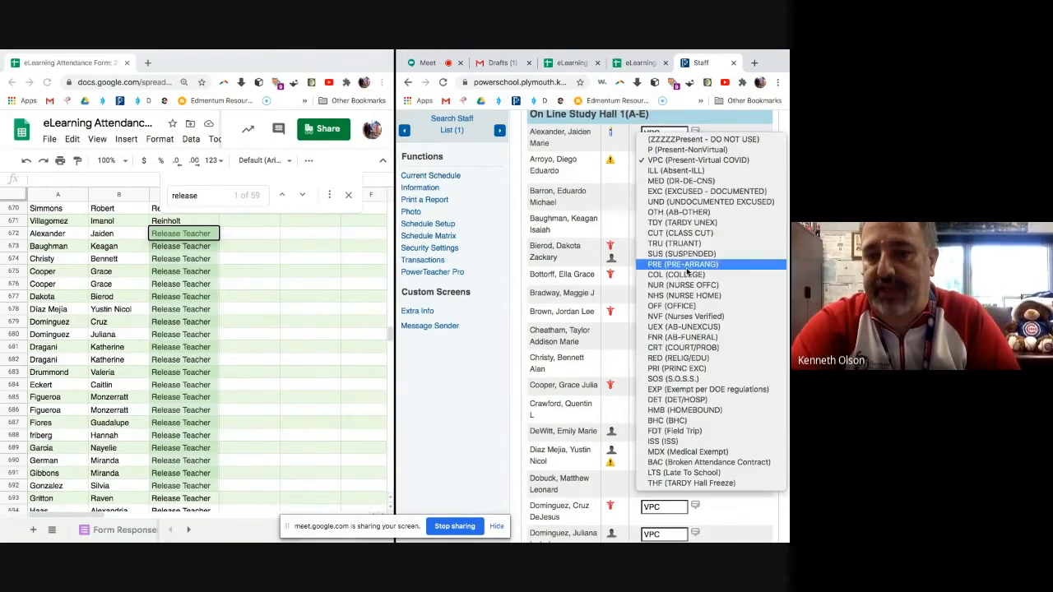
pyautogui.click(687, 327)
pyautogui.click(674, 194)
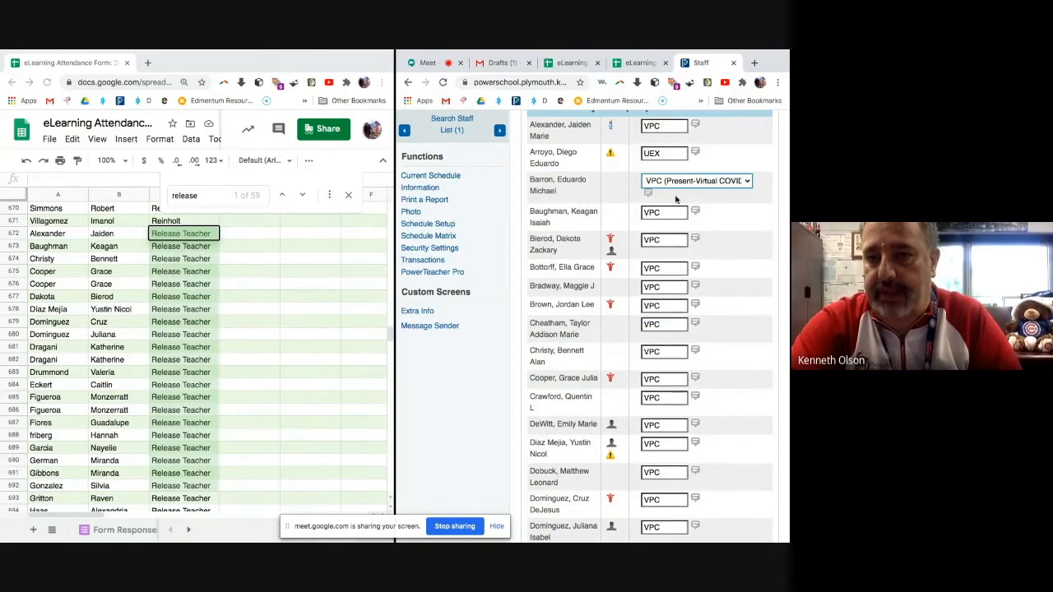
pyautogui.click(679, 181)
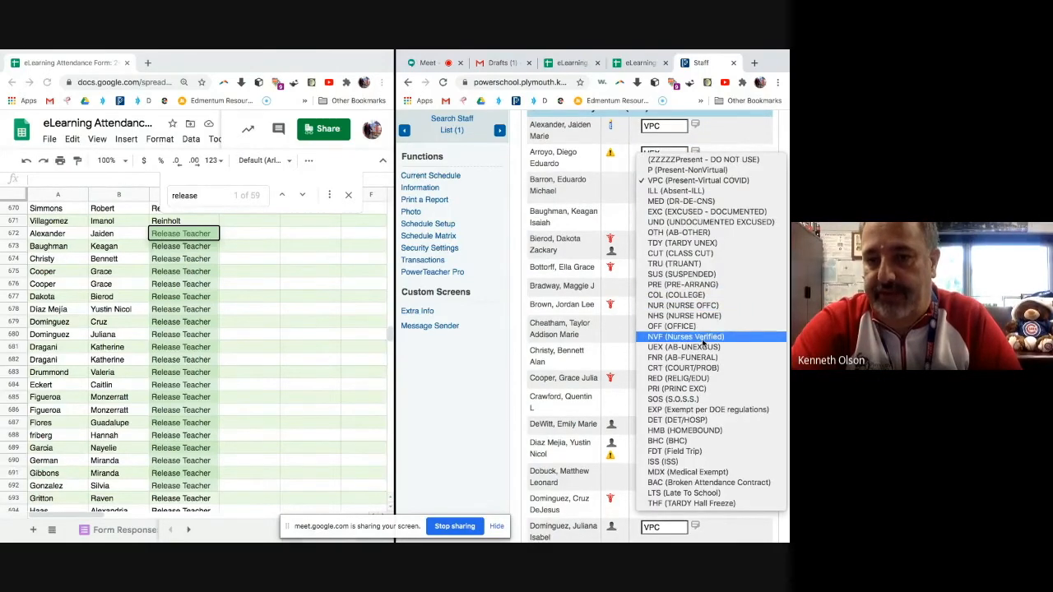
pyautogui.click(699, 347)
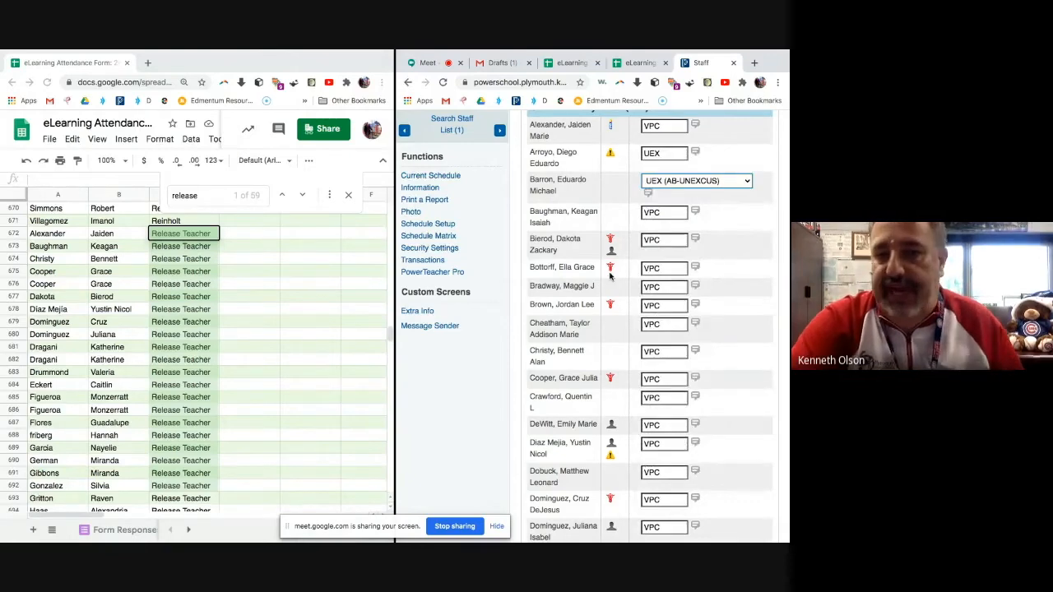
# Go through the rest of the On Line Study Hall 1(A-E) roster and submit the attendance.
pyautogui.scroll(-3, 610, 277)
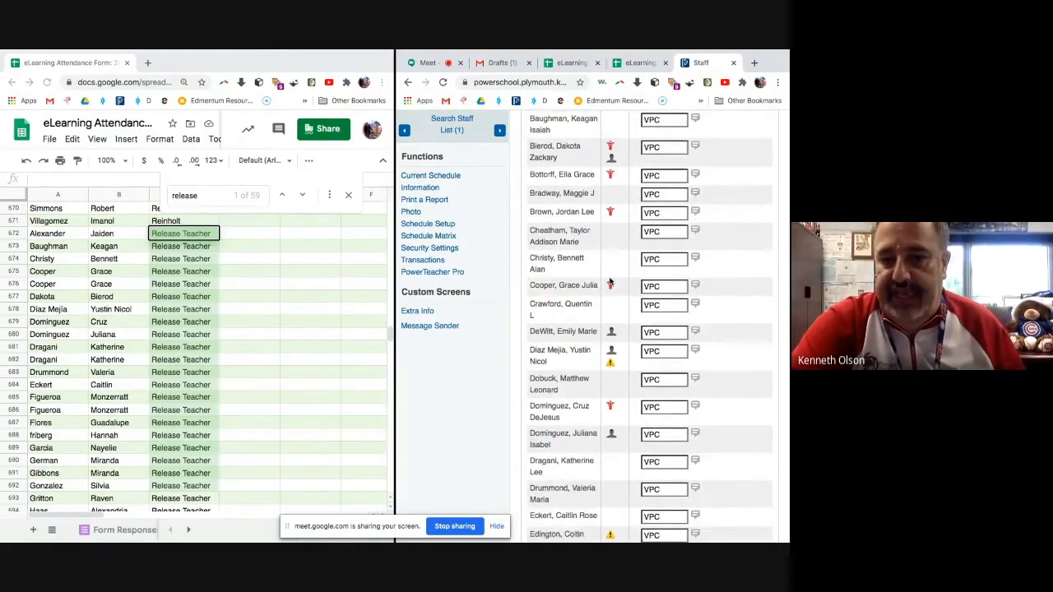
pyautogui.scroll(-15, 610, 283)
pyautogui.click(753, 468)
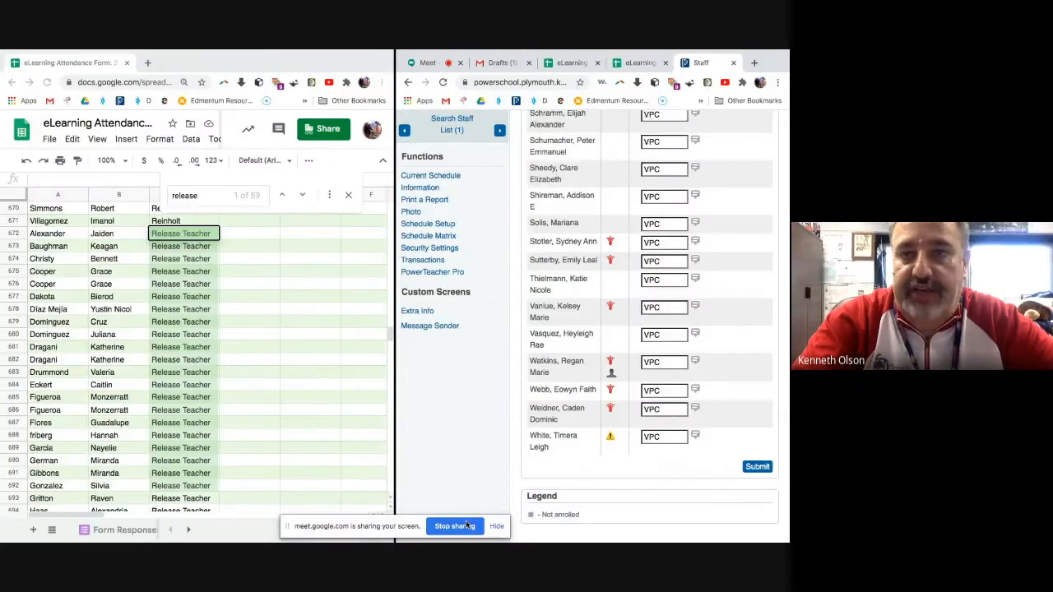
# Switch to the Attendance draft in Gmail and open its linked No Internet List spreadsheet.
pyautogui.moveTo(480, 52)
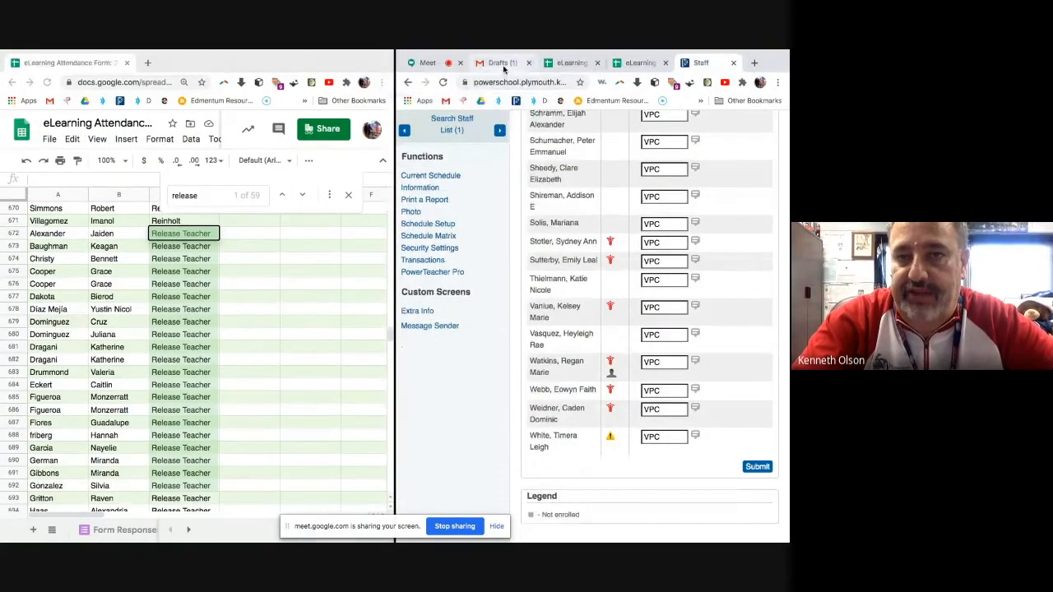
pyautogui.click(502, 64)
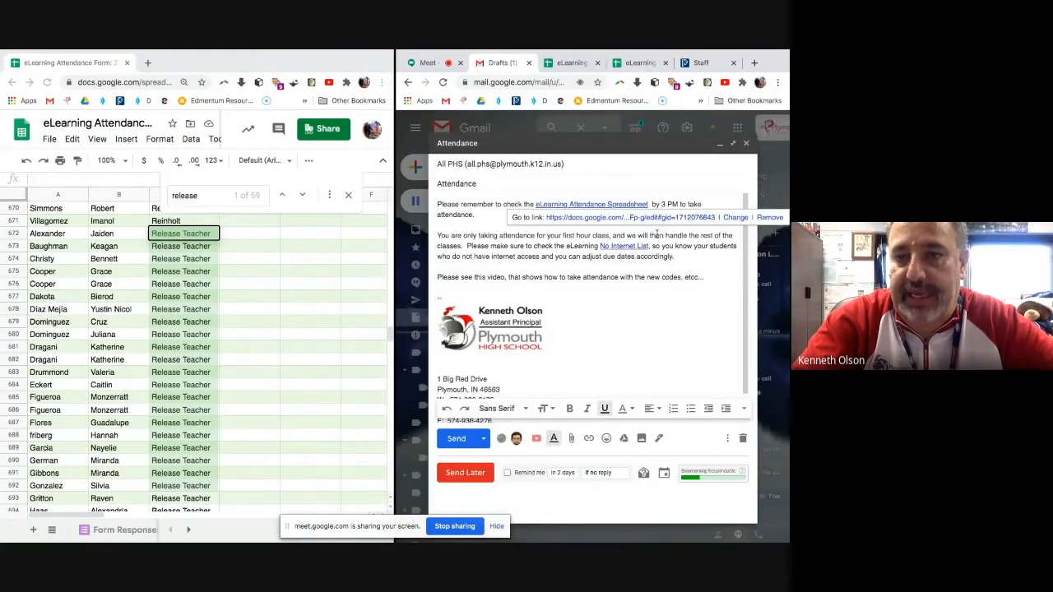
pyautogui.click(688, 258)
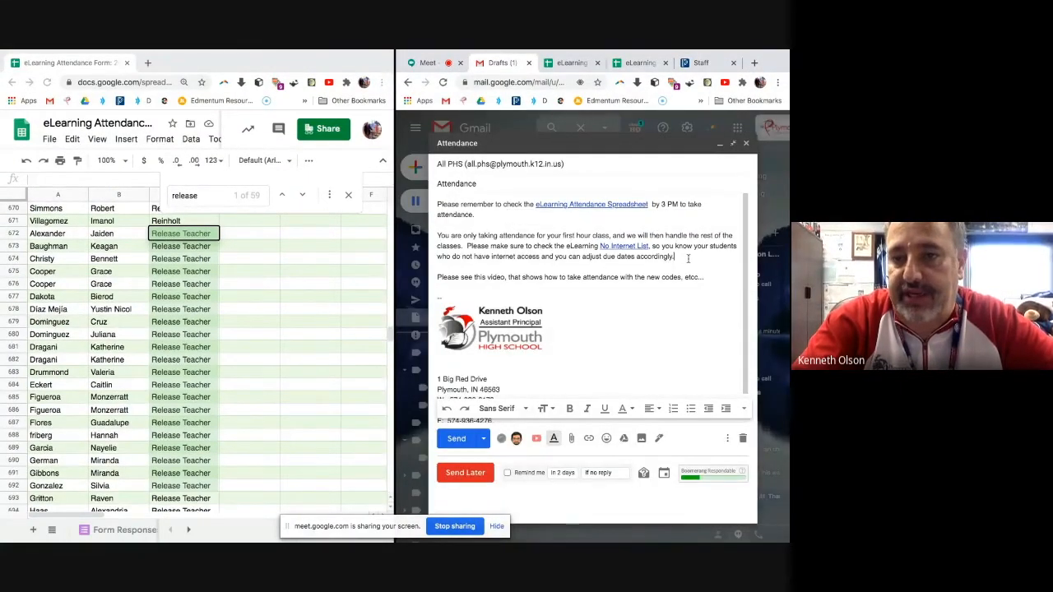
pyautogui.click(632, 246)
pyautogui.click(653, 262)
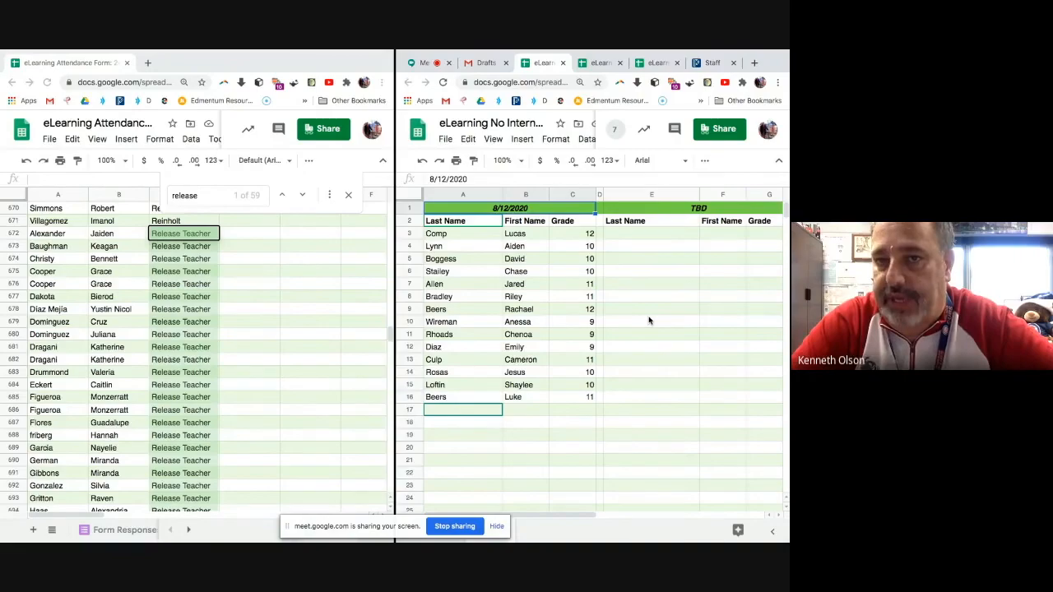
# Stop sharing the screen in the Google Meet call.
pyautogui.click(451, 525)
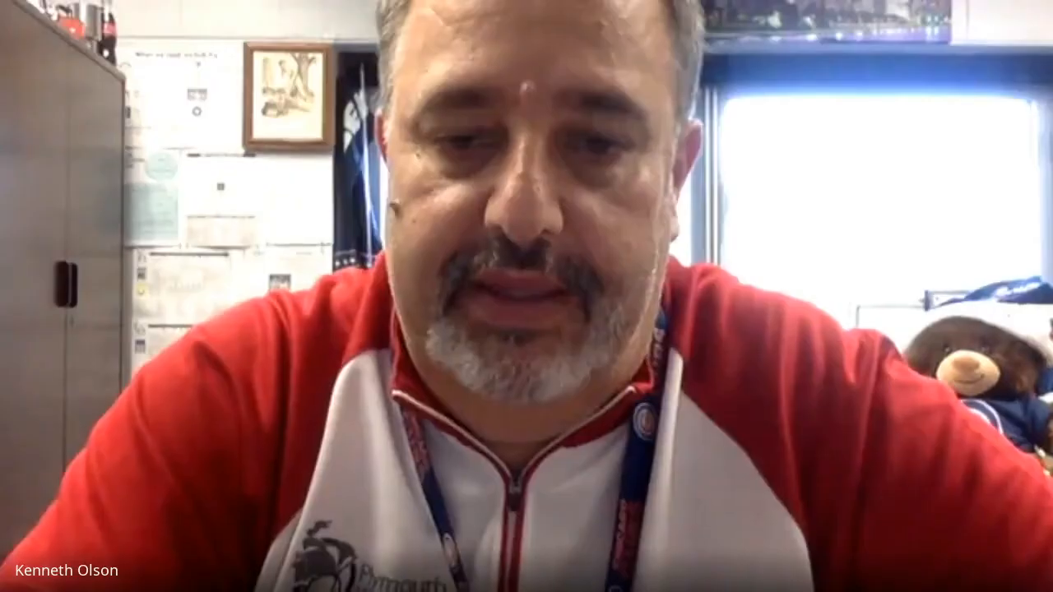